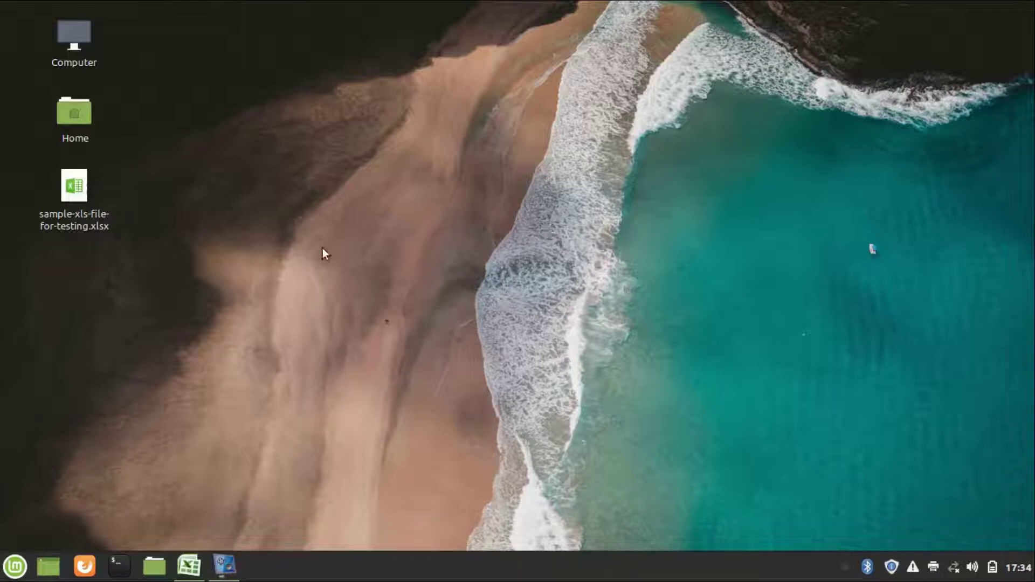
# Open the product sales xlsx in Excel past the open-document warning, and select header row A1:E1.
pyautogui.rightClick(71, 197)
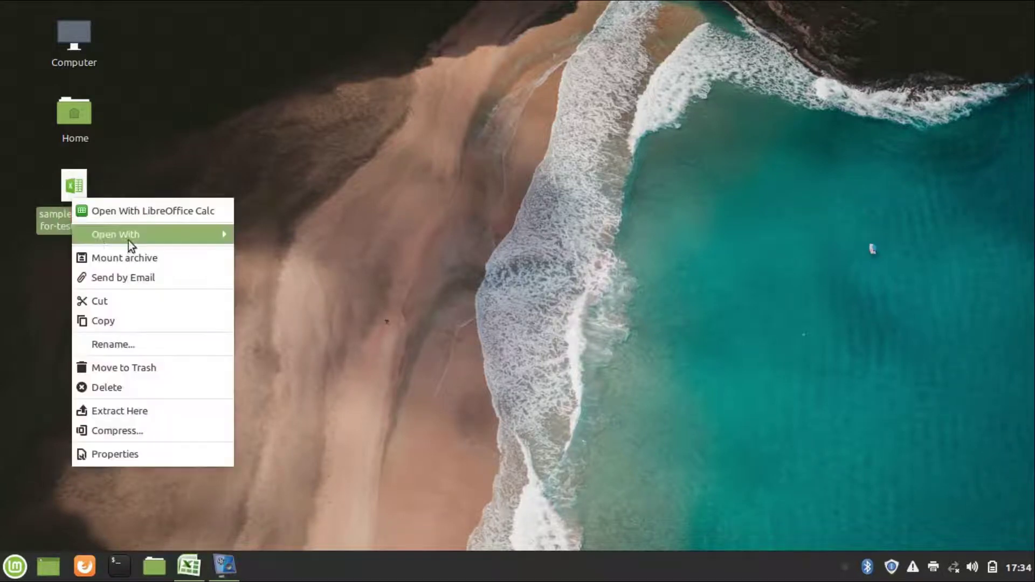
pyautogui.moveTo(116, 235)
pyautogui.click(323, 295)
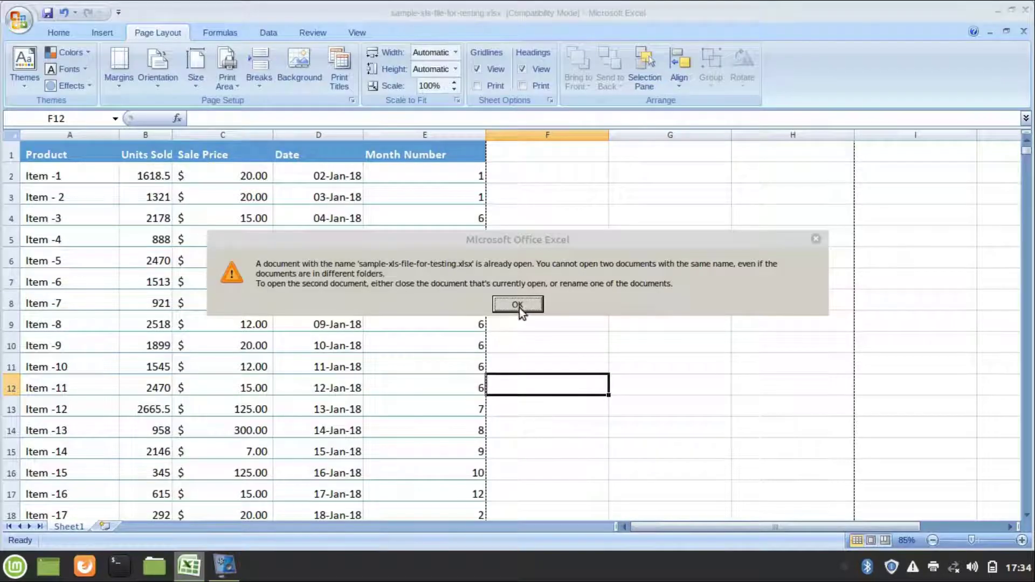
pyautogui.click(518, 304)
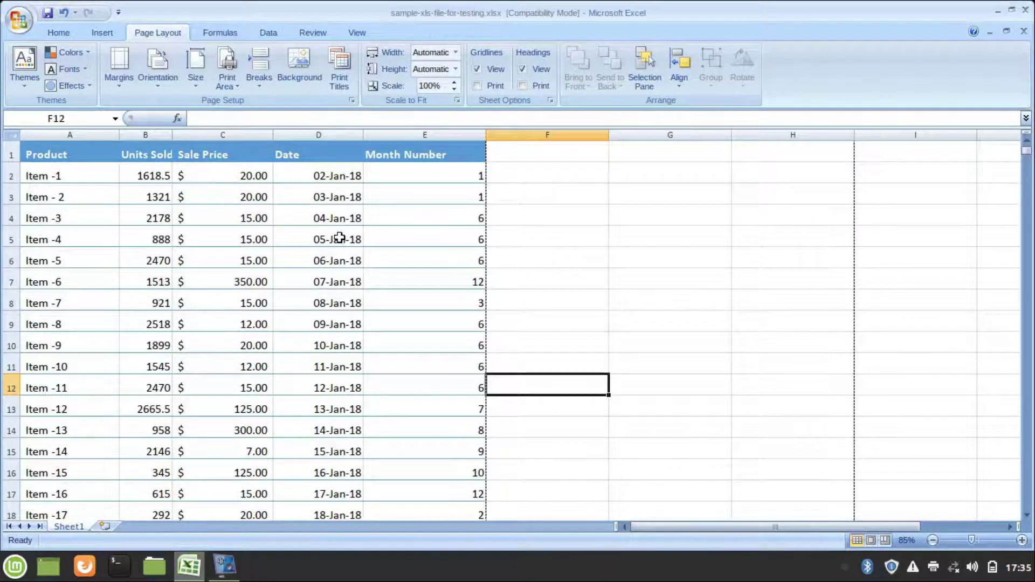
pyautogui.scroll(-7, 339, 257)
pyautogui.scroll(-6, 339, 258)
pyautogui.scroll(13, 332, 269)
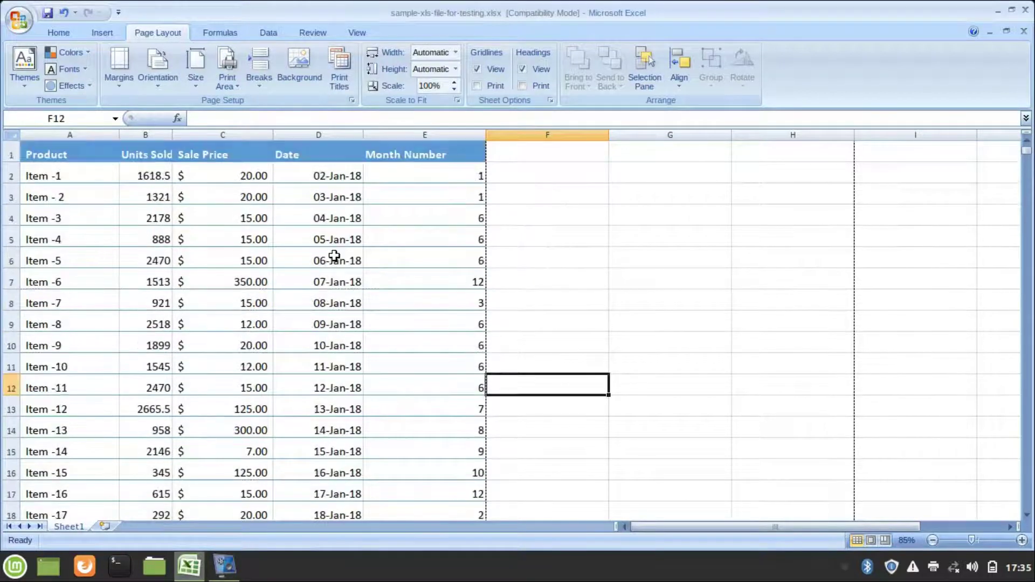
pyautogui.scroll(-7, 334, 257)
pyautogui.scroll(-3, 335, 258)
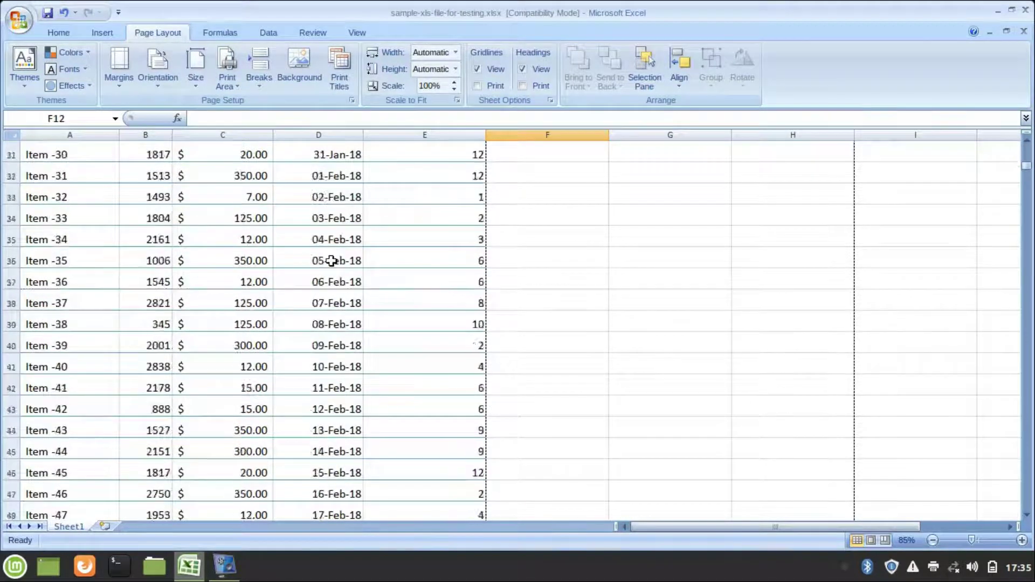
pyautogui.scroll(-5, 334, 257)
pyautogui.scroll(7, 334, 257)
pyautogui.scroll(8, 331, 258)
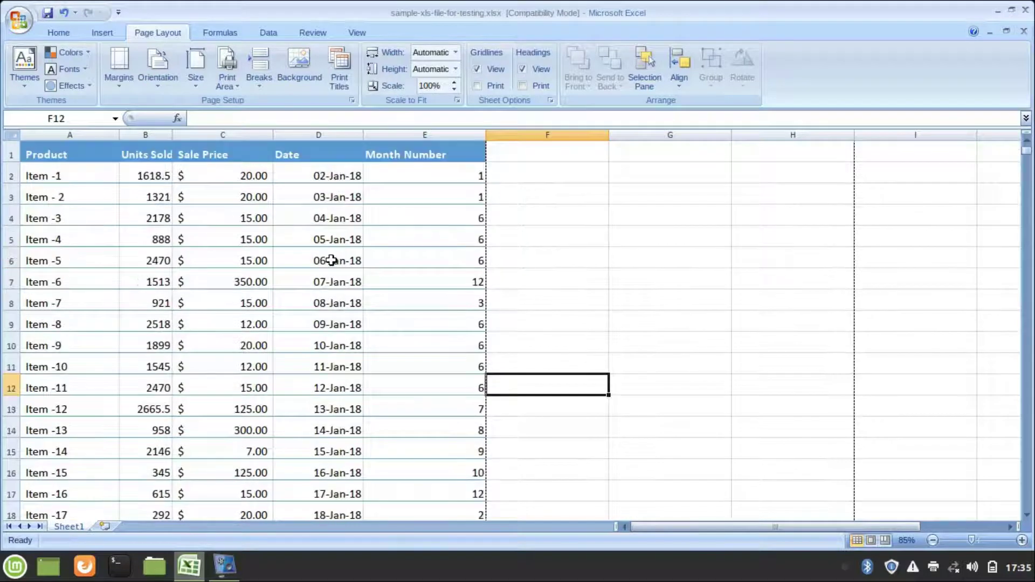
pyautogui.scroll(-1, 316, 243)
pyautogui.scroll(1, 202, 231)
pyautogui.moveTo(45, 155)
pyautogui.mouseDown()
pyautogui.moveTo(424, 155)
pyautogui.moveTo(25, 154)
pyautogui.mouseUp()
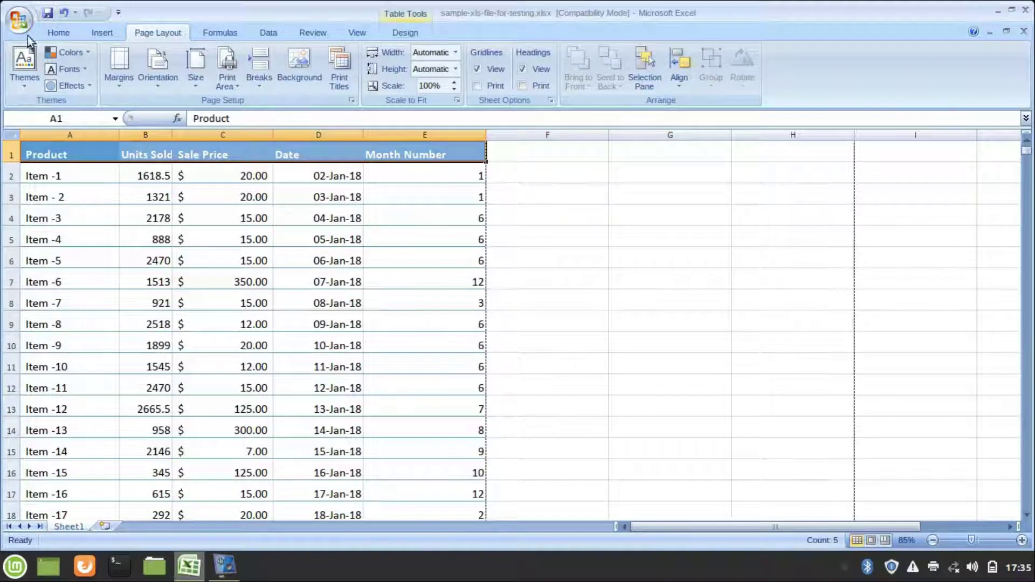
pyautogui.click(20, 19)
pyautogui.moveTo(49, 188)
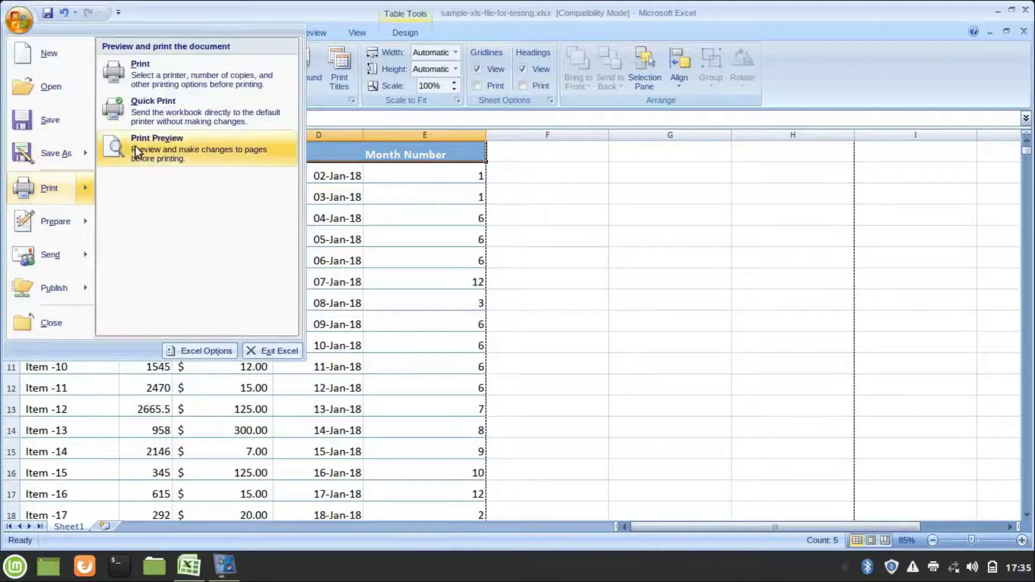
pyautogui.click(142, 144)
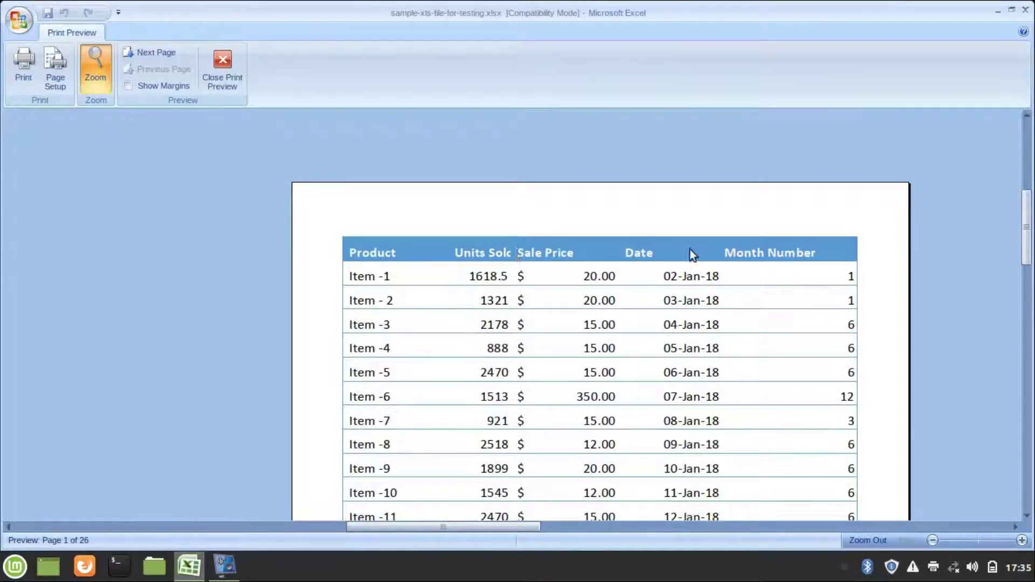
pyautogui.scroll(-3, 690, 253)
pyautogui.scroll(-3, 690, 272)
pyautogui.scroll(-3, 689, 273)
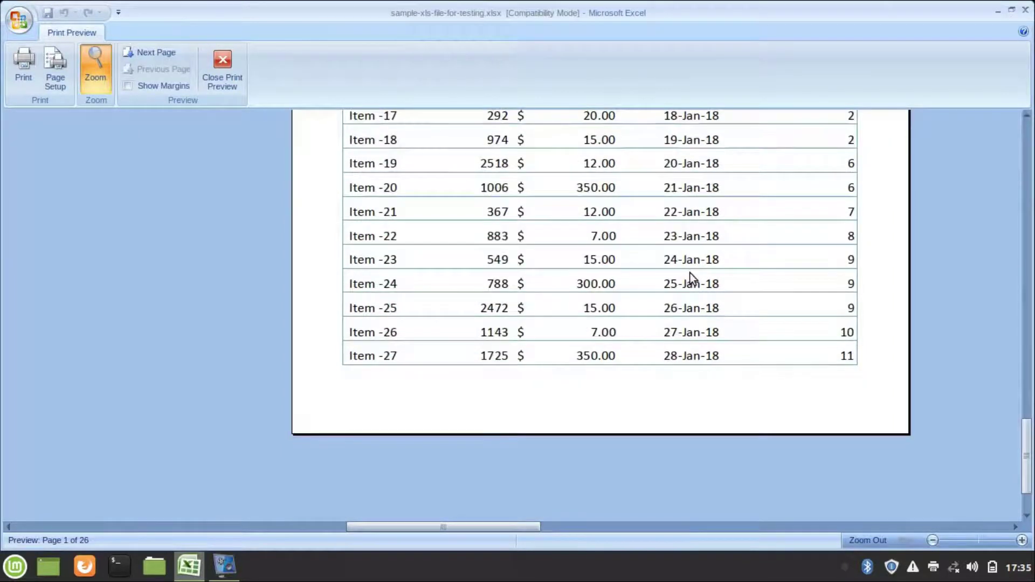
pyautogui.scroll(3, 690, 273)
pyautogui.scroll(3, 690, 273)
pyautogui.click(156, 51)
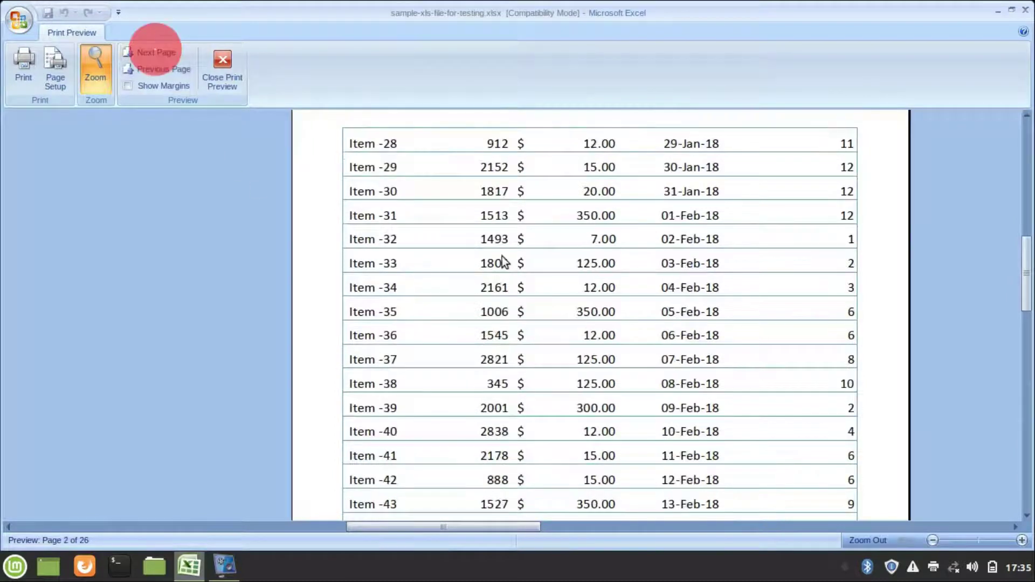
pyautogui.scroll(3, 502, 256)
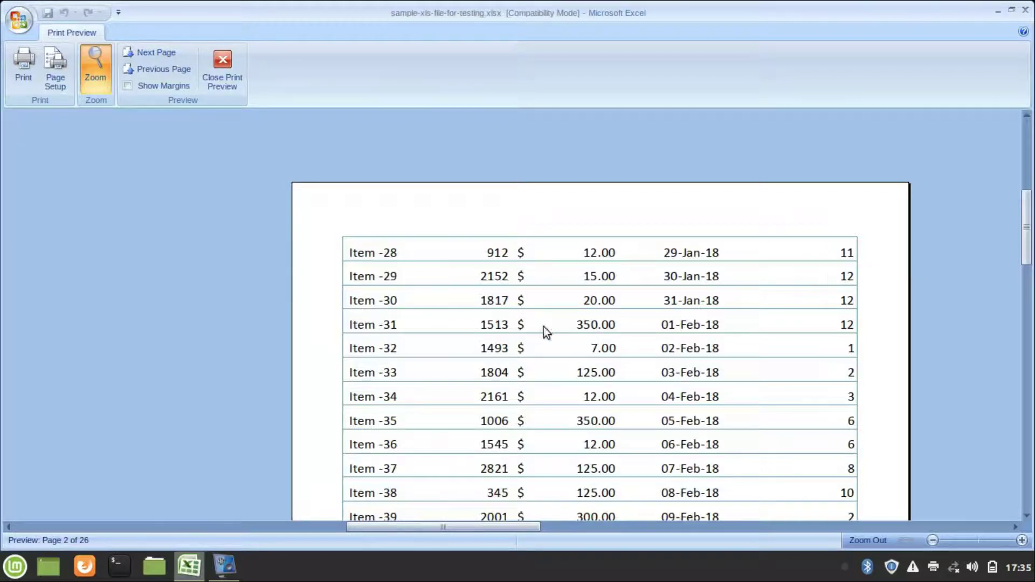
pyautogui.scroll(-5, 474, 327)
pyautogui.scroll(4, 471, 332)
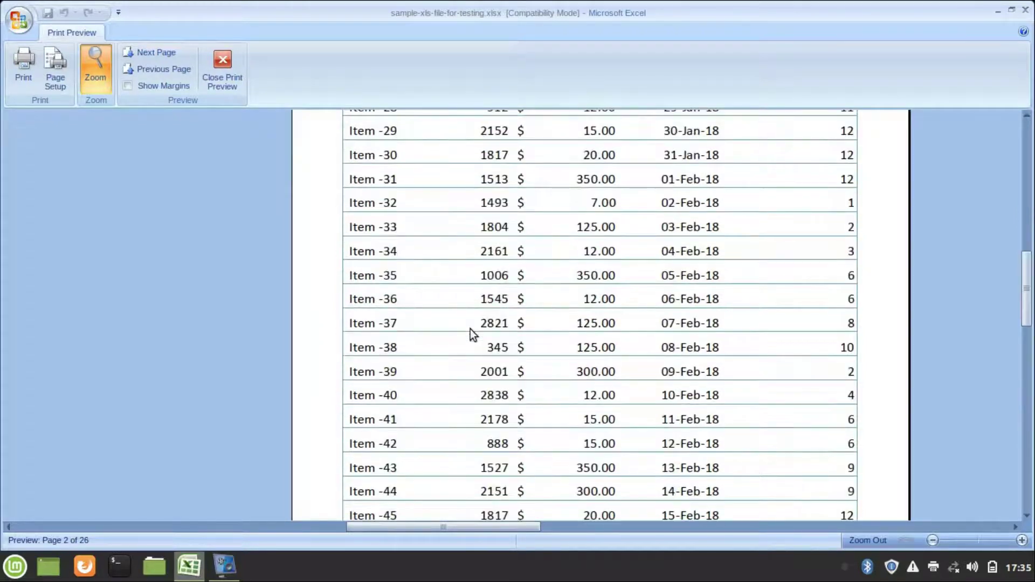
pyautogui.scroll(1, 471, 332)
pyautogui.scroll(4, 471, 333)
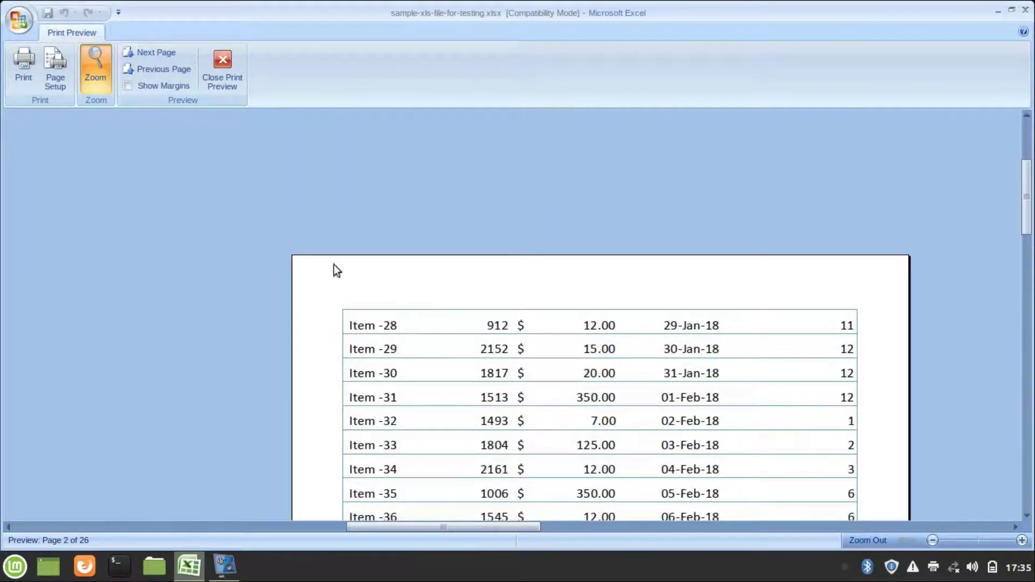
pyautogui.click(222, 71)
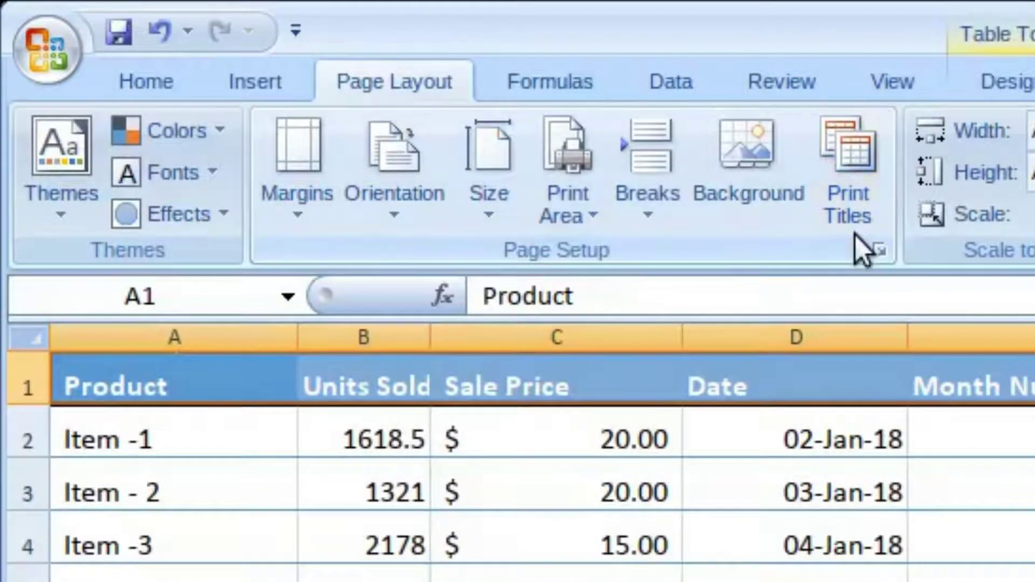
# In Page Layout Print Titles, set Rows to repeat at top to $1:$1.
pyautogui.click(393, 81)
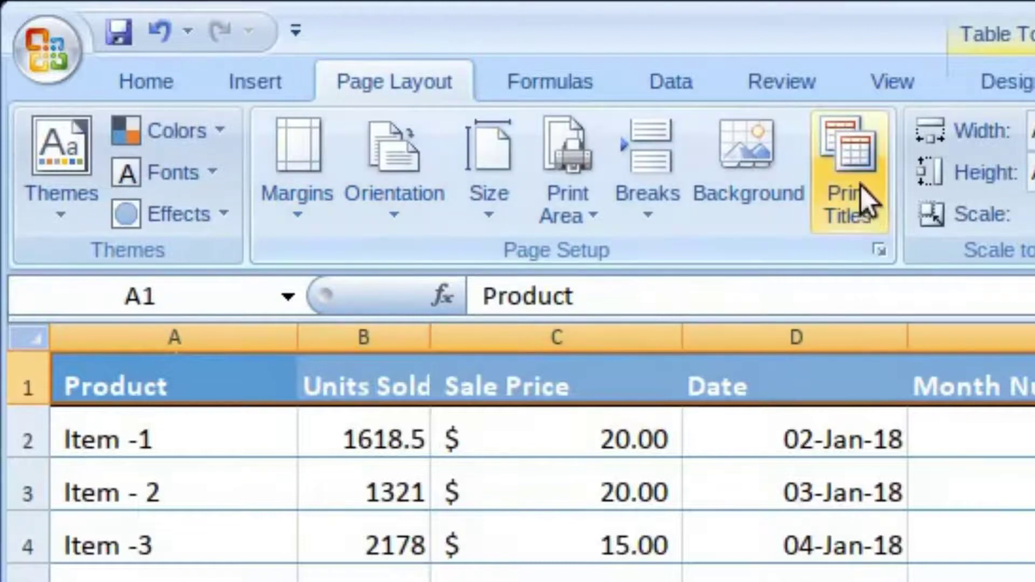
pyautogui.click(849, 173)
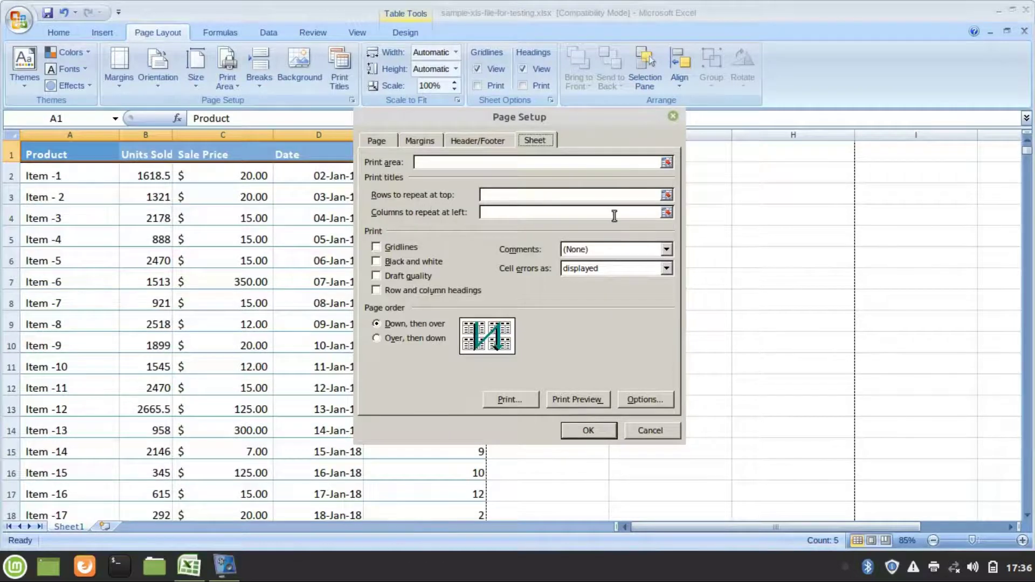
pyautogui.click(669, 196)
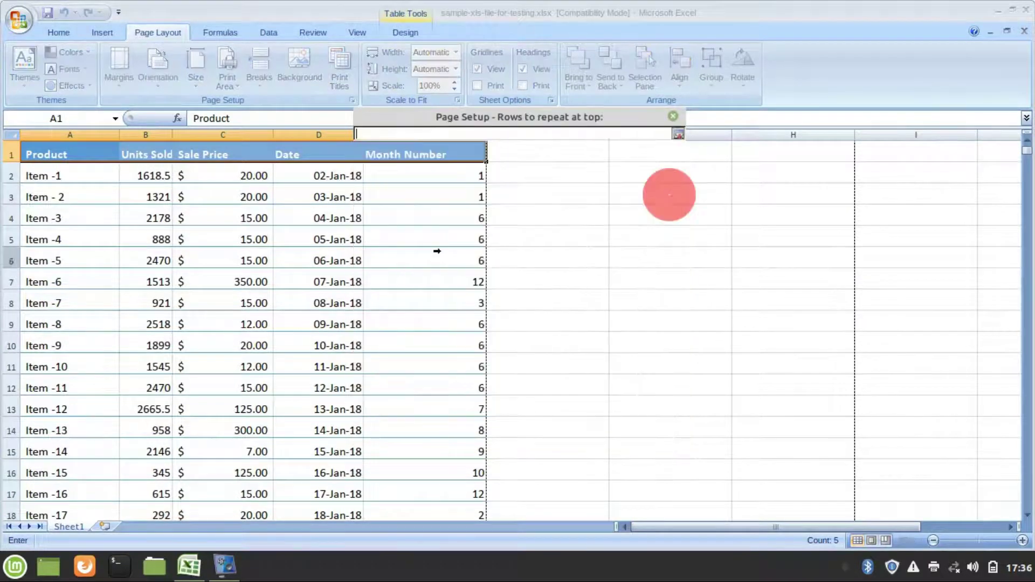
pyautogui.click(14, 155)
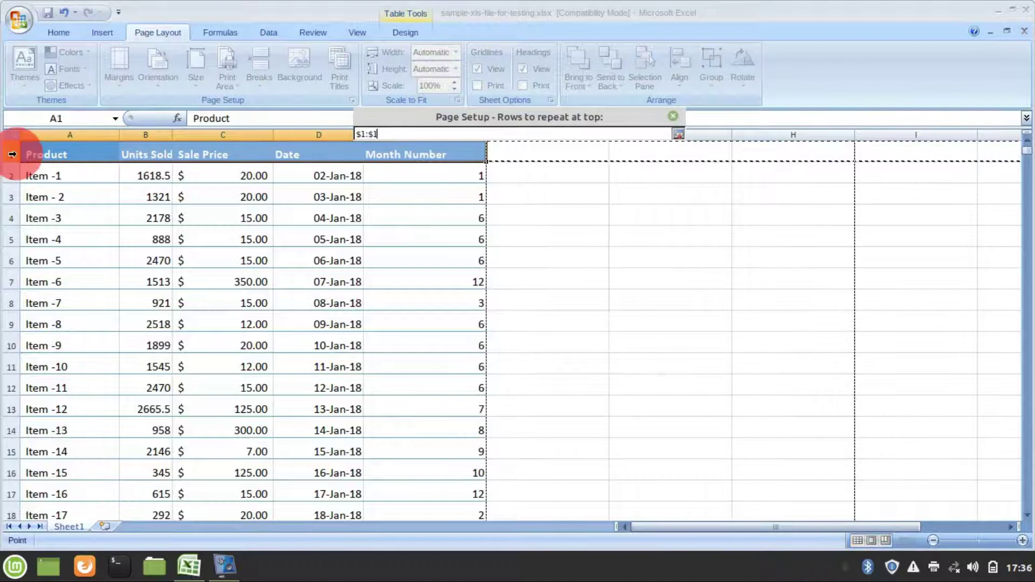
pyautogui.click(678, 135)
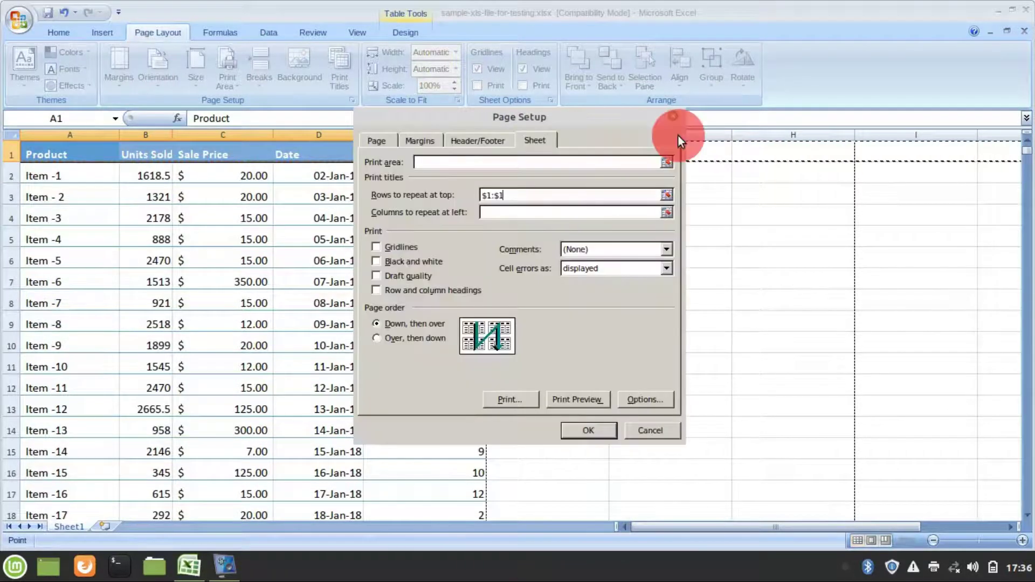
pyautogui.click(588, 430)
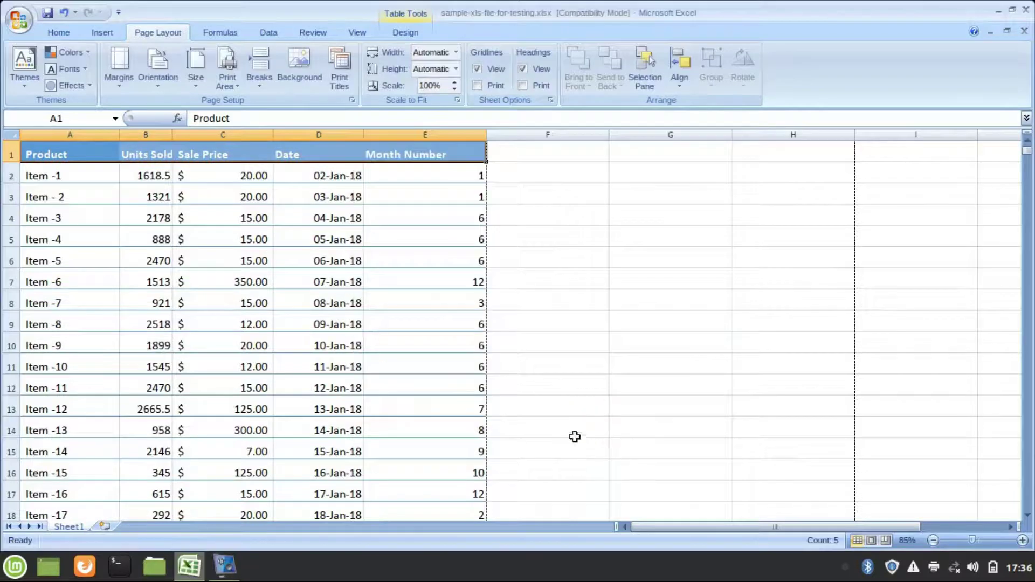
# Show the workbook in Print Preview from the Office Button menu.
pyautogui.click(18, 19)
pyautogui.moveTo(49, 188)
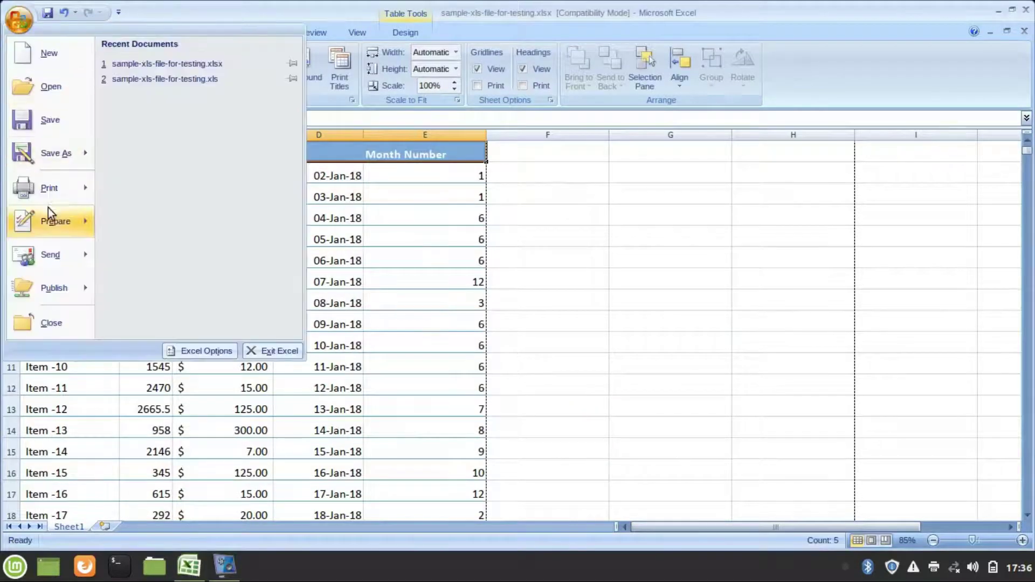
pyautogui.click(148, 159)
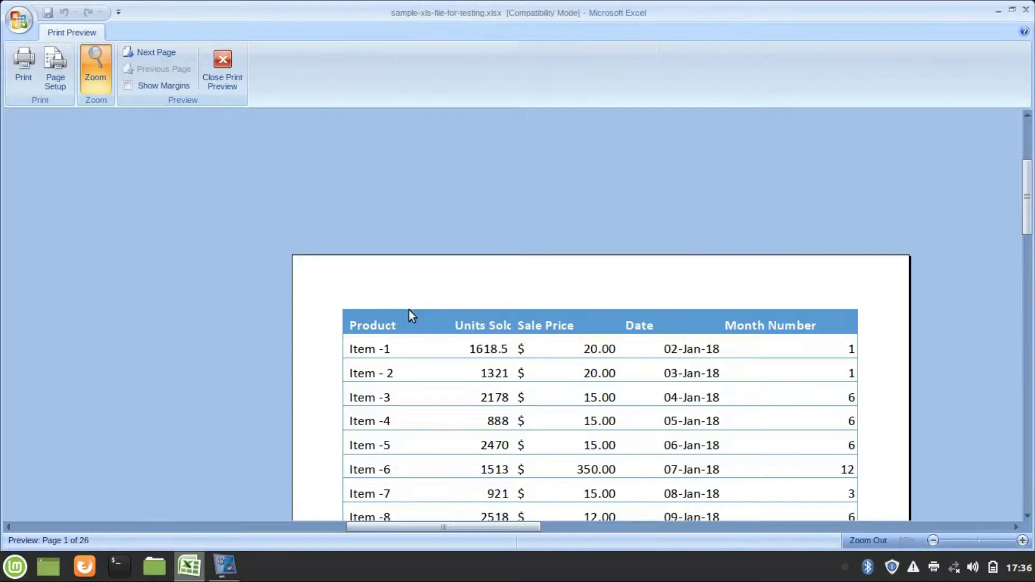
pyautogui.click(408, 310)
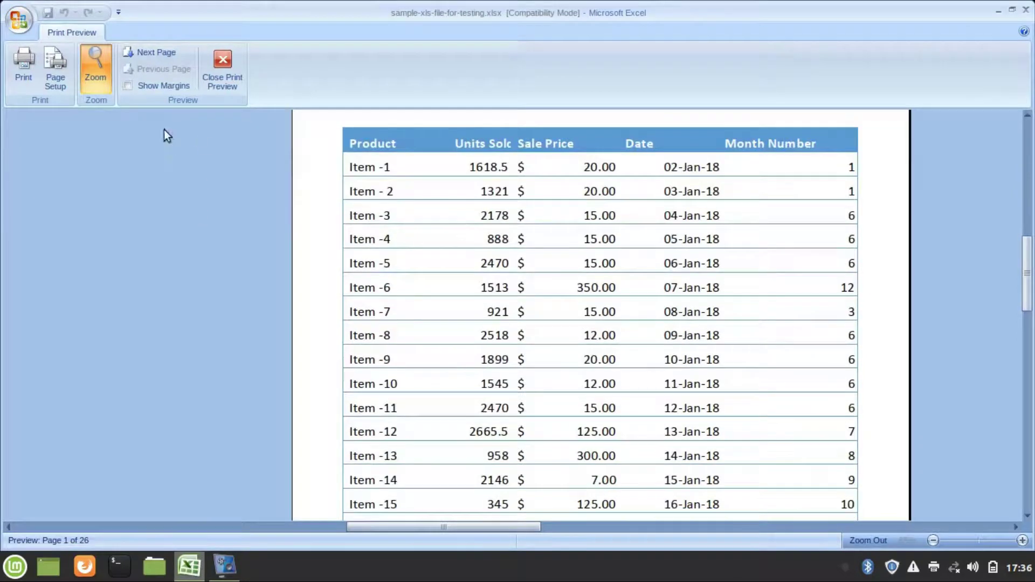
# Page forward to page 8 of 26, checking the Product header row on each page.
pyautogui.click(156, 52)
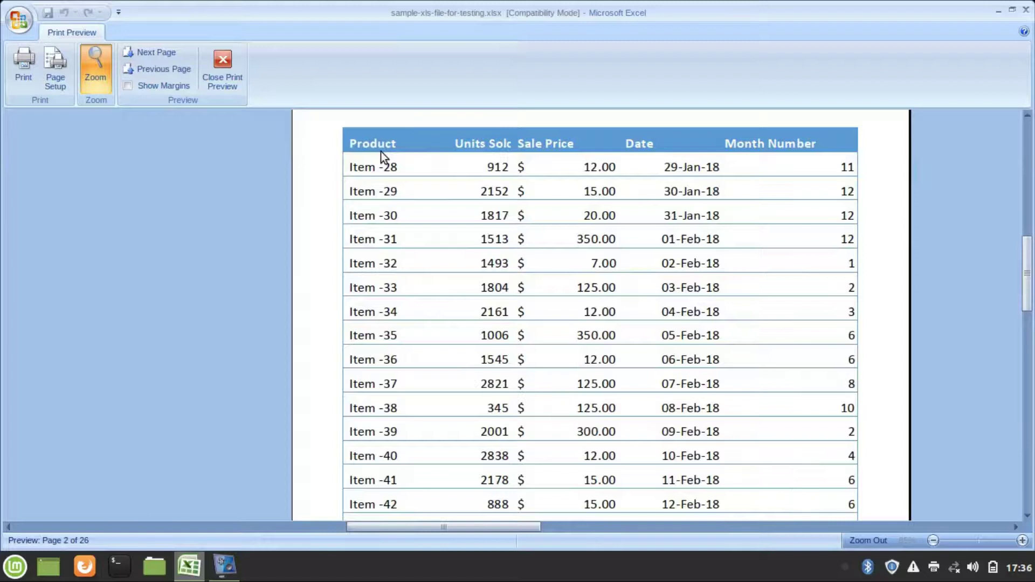
pyautogui.click(159, 51)
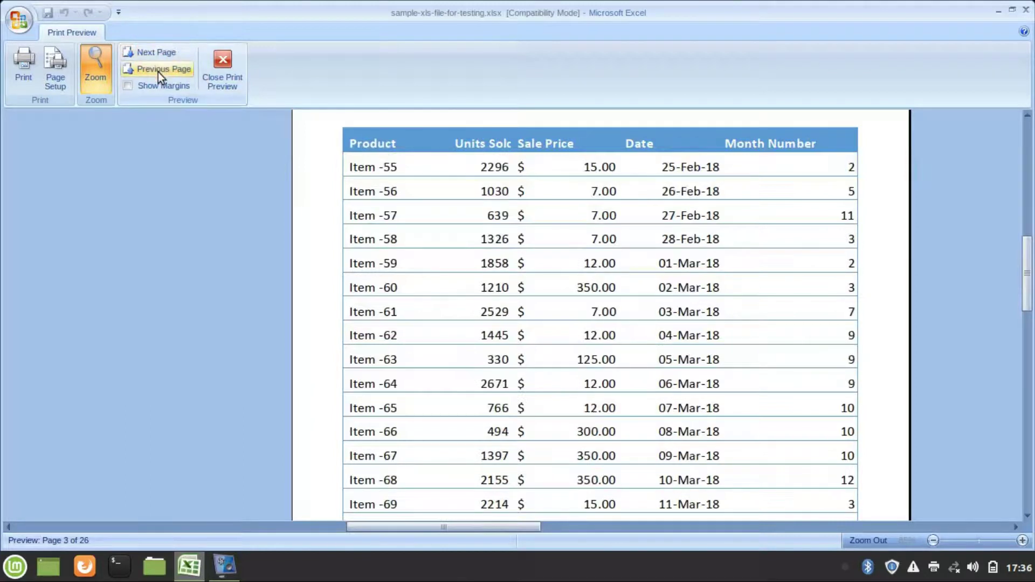
pyautogui.click(169, 55)
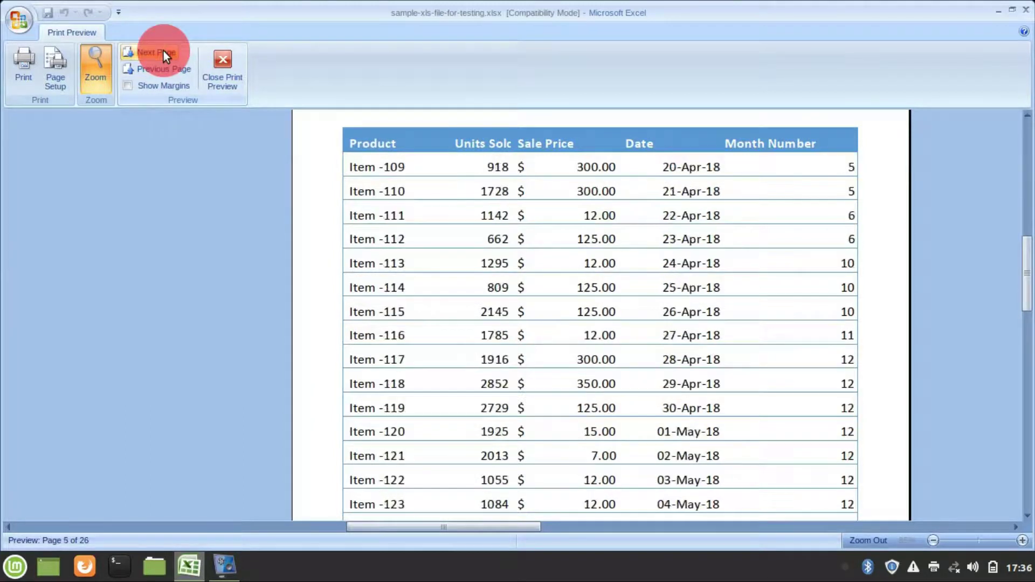
pyautogui.click(164, 52)
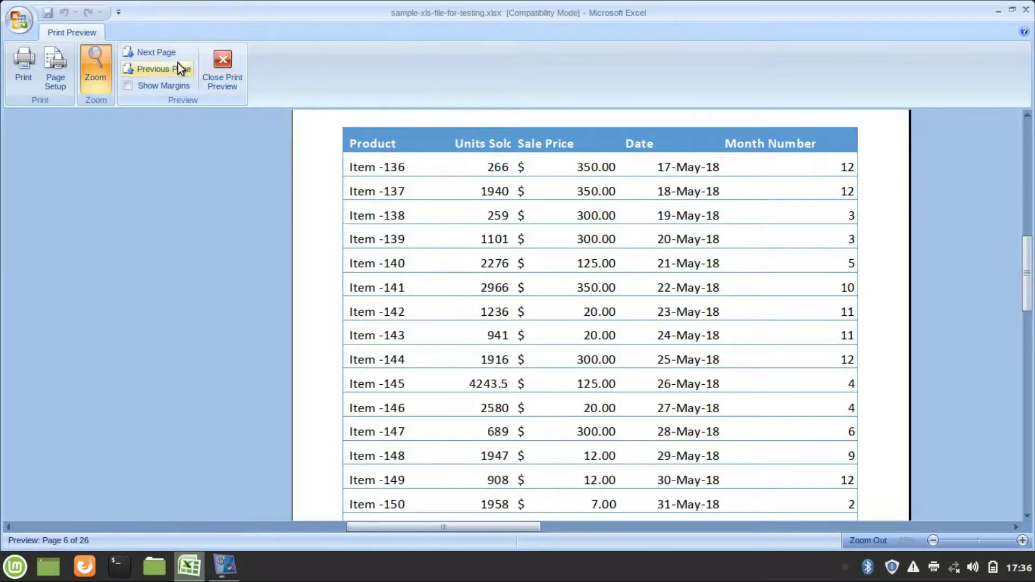
pyautogui.click(156, 52)
pyautogui.click(156, 52)
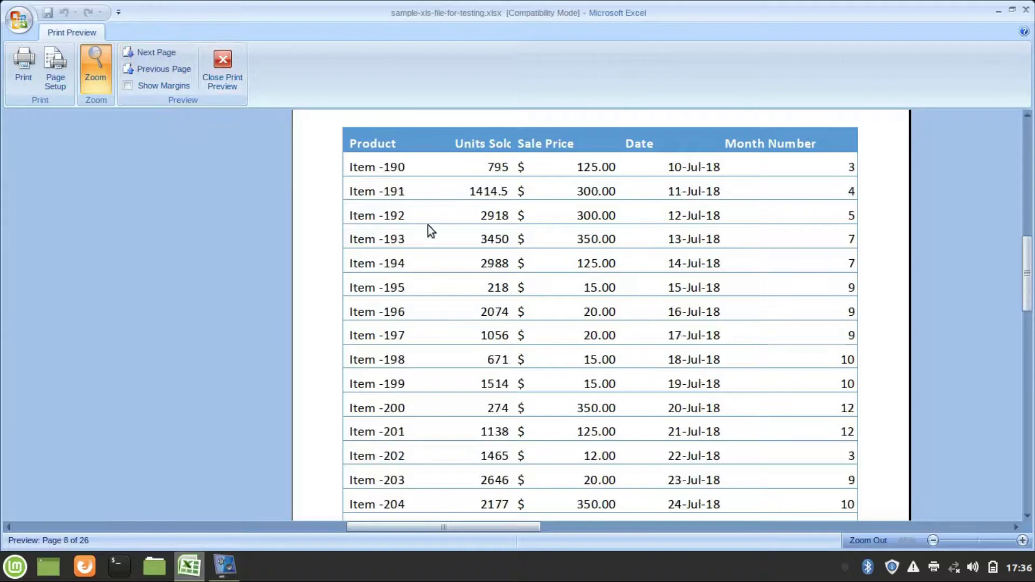